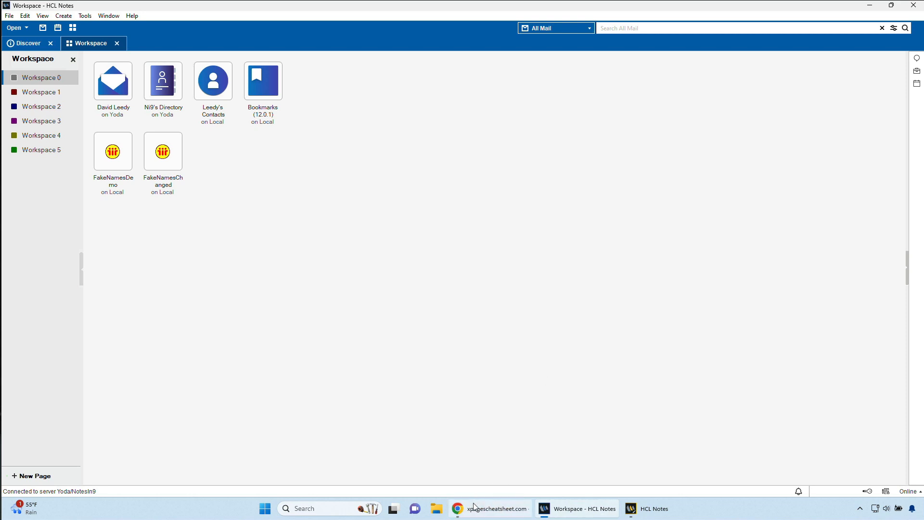
Step: Switch to Chrome and look over the XPages CheatSheet site and its XPages URL Cheatsheet, then minimize the browser
left_click(499, 512)
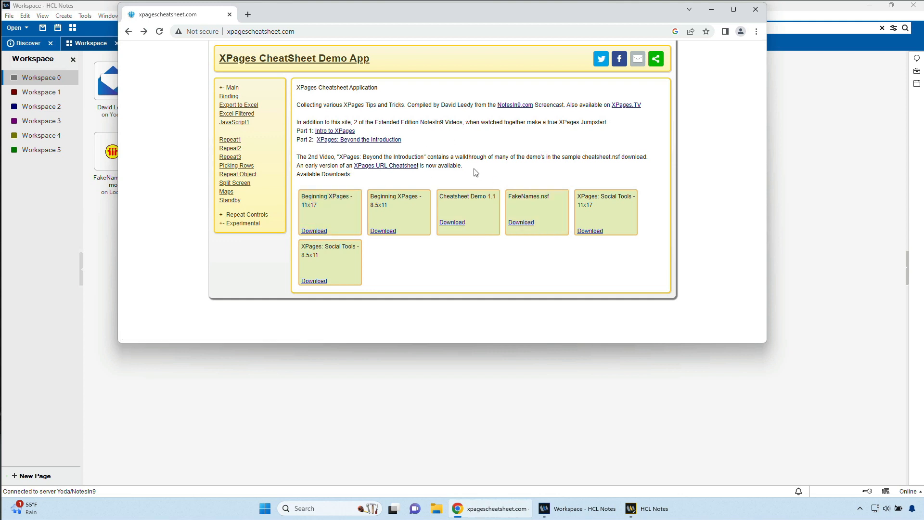
left_click(377, 167)
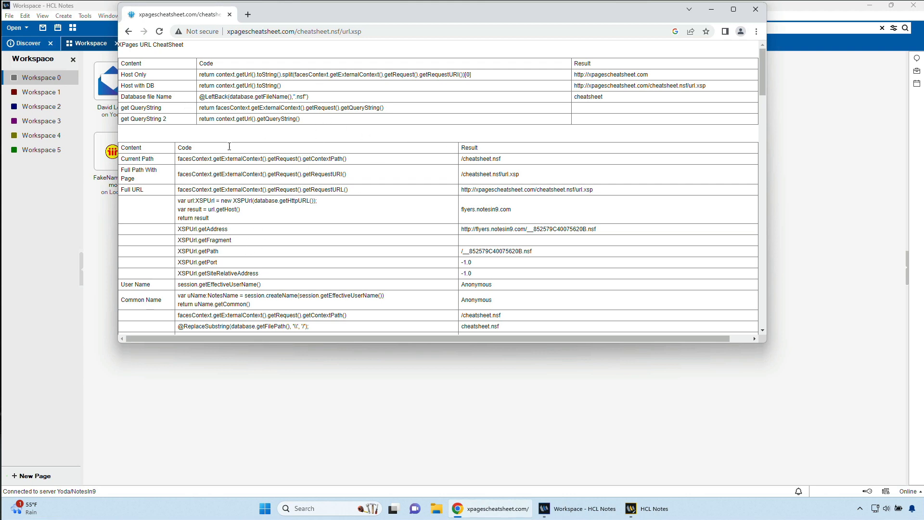
scroll(264, 217, "down", 3)
scroll(263, 216, "up", 3)
left_click(128, 32)
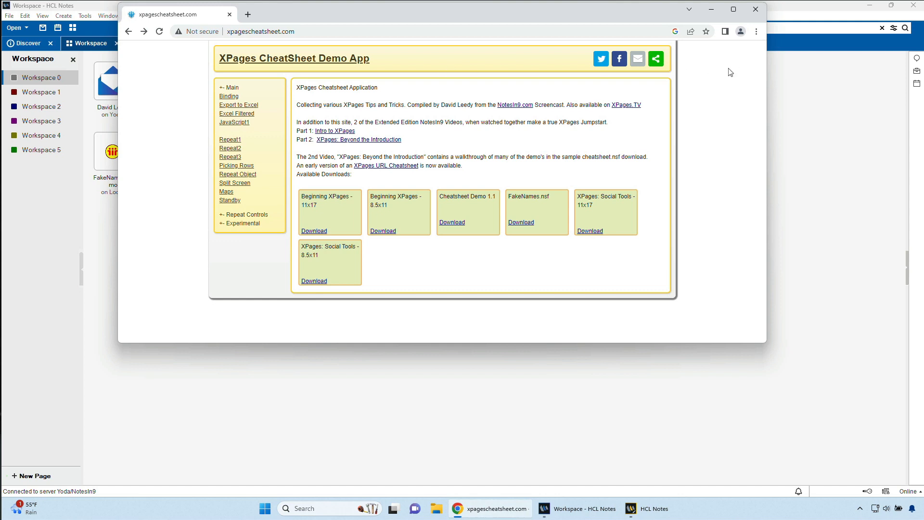
left_click(710, 11)
Step: Open the FakeNamesDemo database, browse the records in its Import View, and close it again
double_click(116, 149)
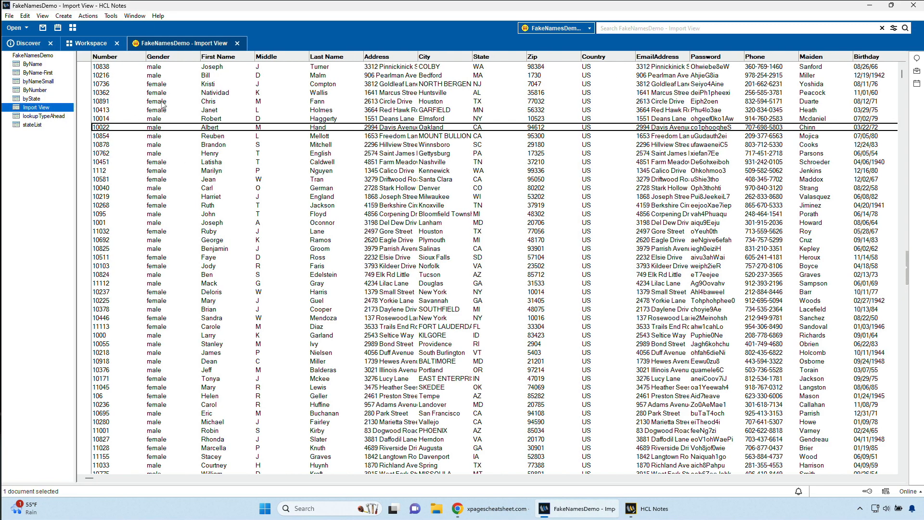
left_click(316, 155)
scroll(317, 163, "down", 4)
scroll(317, 163, "right", 1)
scroll(317, 162, "up", 4)
scroll(317, 163, "left", 1)
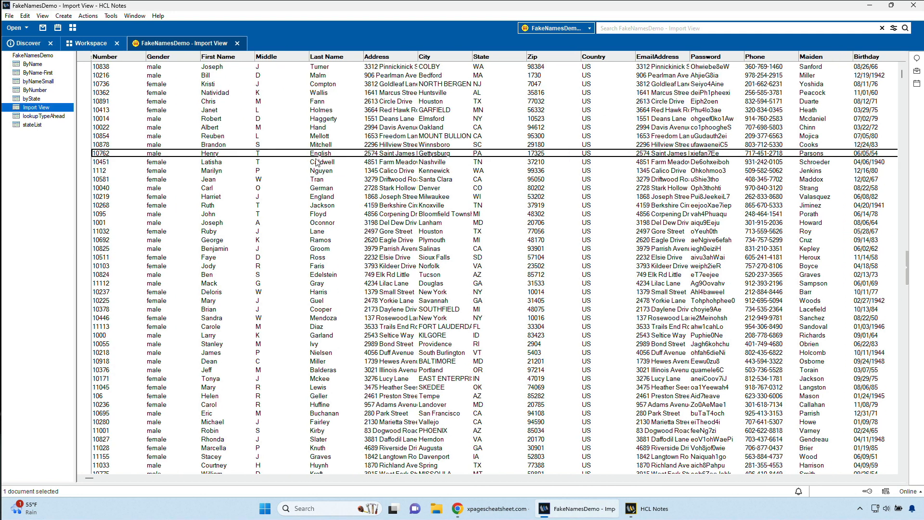
key("Up")
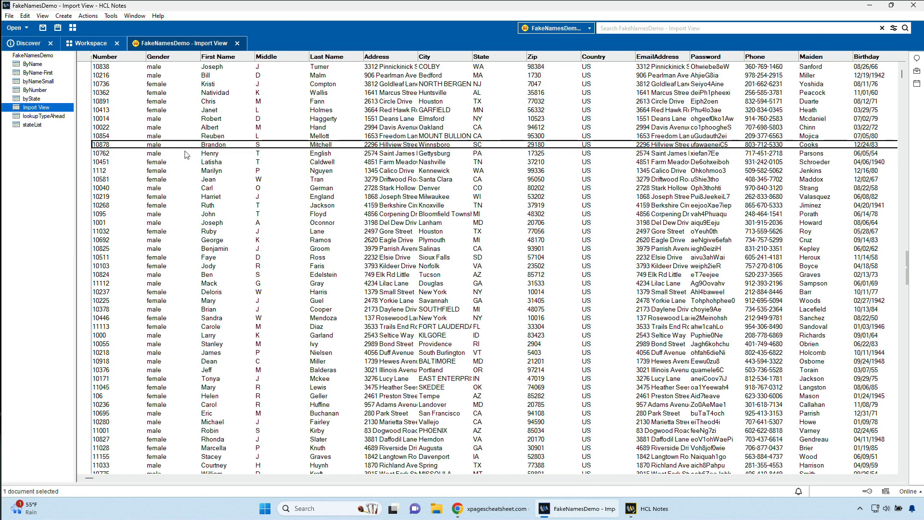
key("Escape")
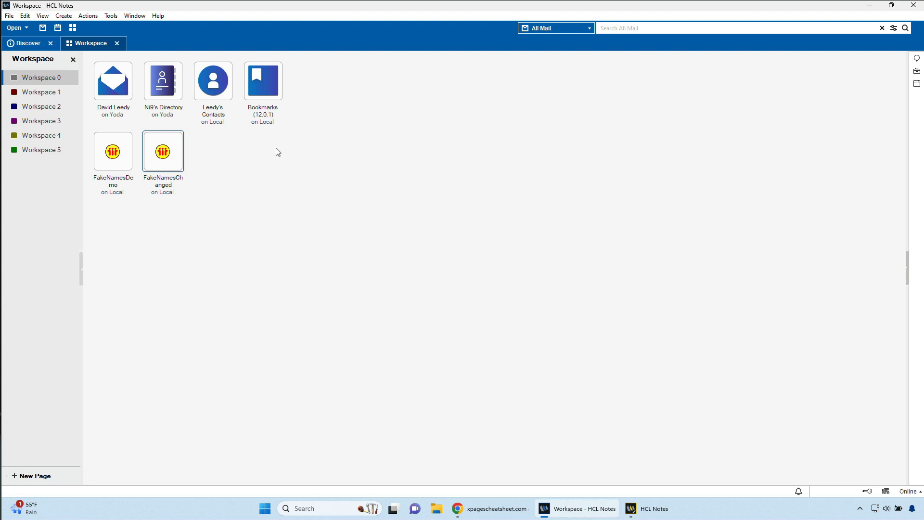
left_click(120, 168)
left_click(162, 163)
left_click(227, 157)
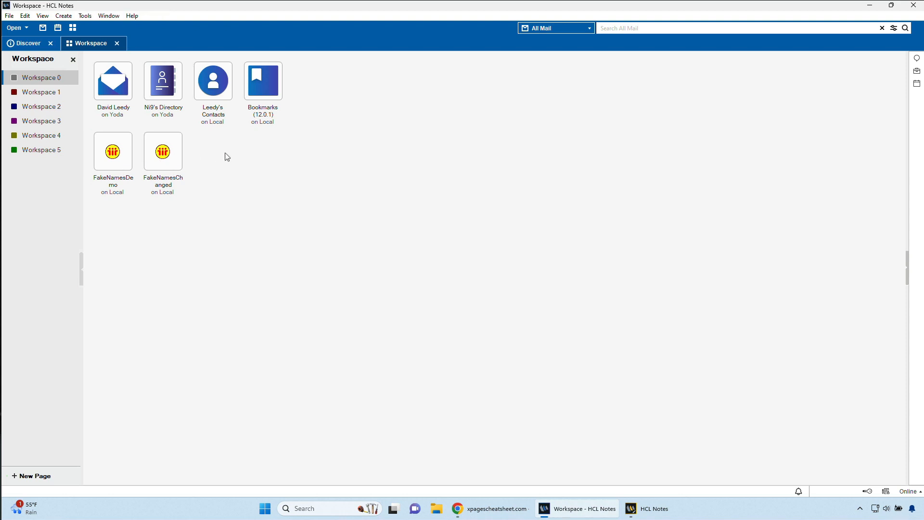
Step: Start a new local application using the advanced template CompareDBs Reports (12) from the Yoda/NotesIn9 server
left_click(11, 16)
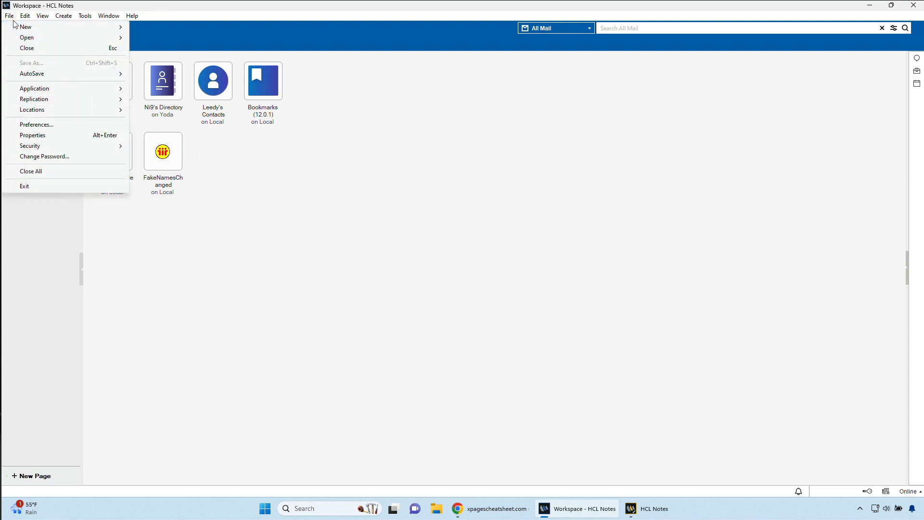
mouse_move(44, 91)
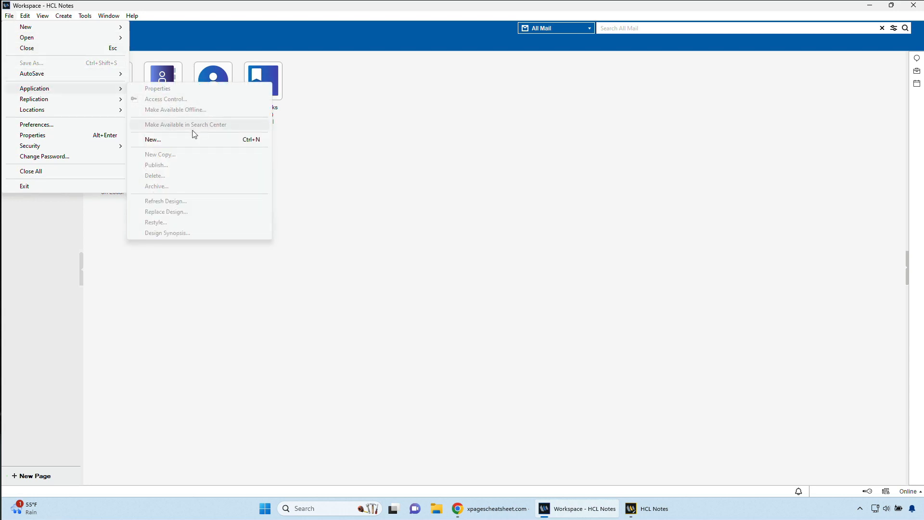
left_click(172, 140)
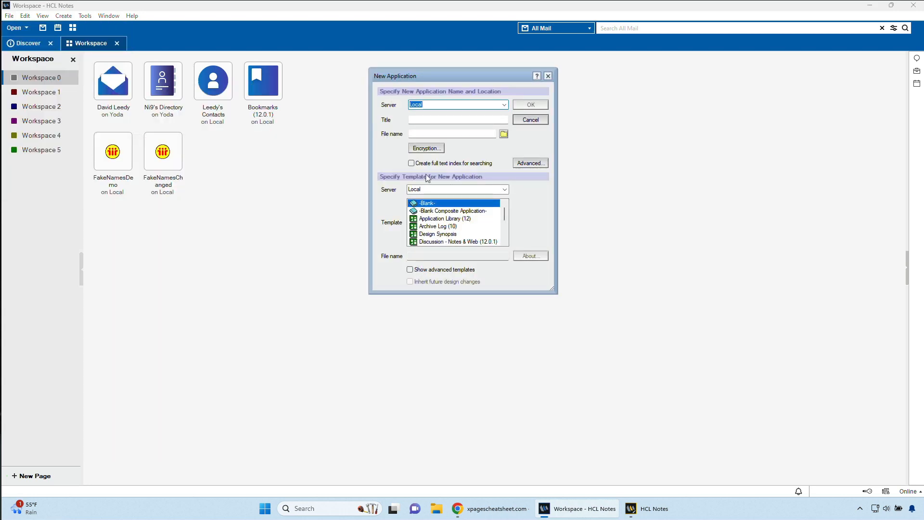
left_click(503, 189)
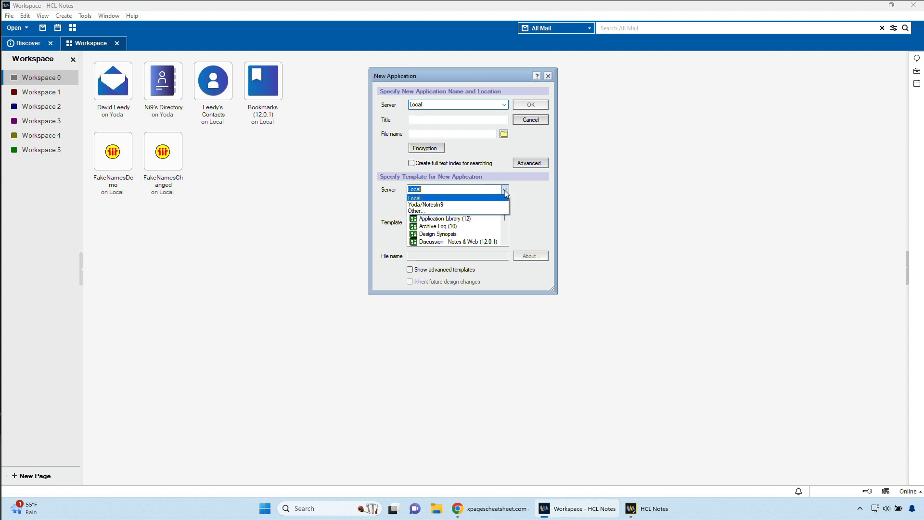
left_click(446, 205)
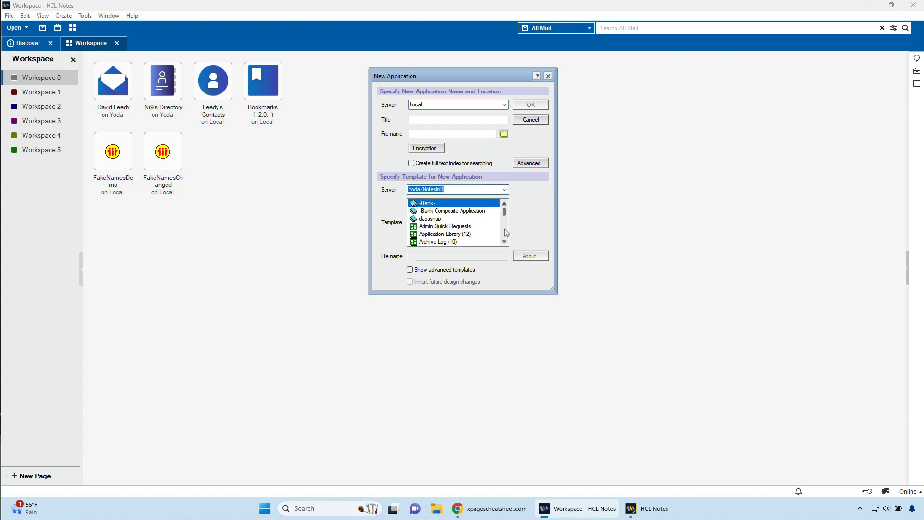
scroll(505, 226, "down", 2)
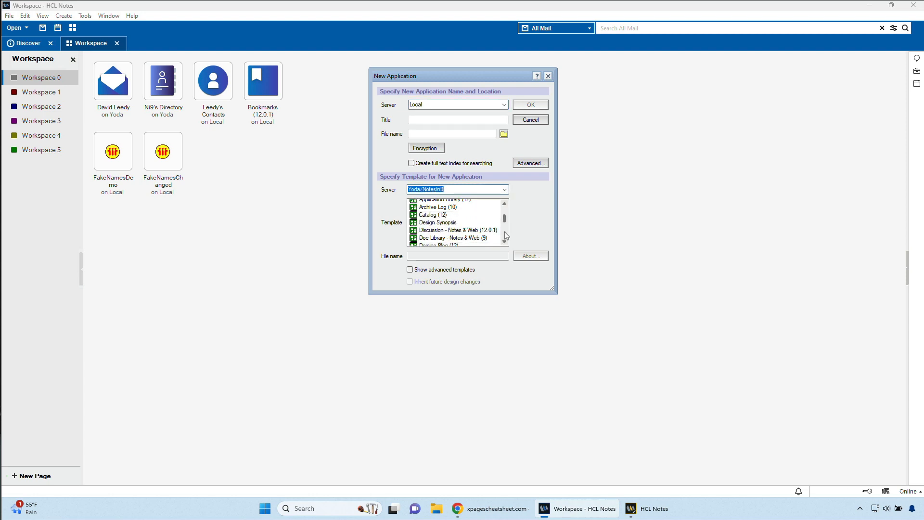
left_click(410, 270)
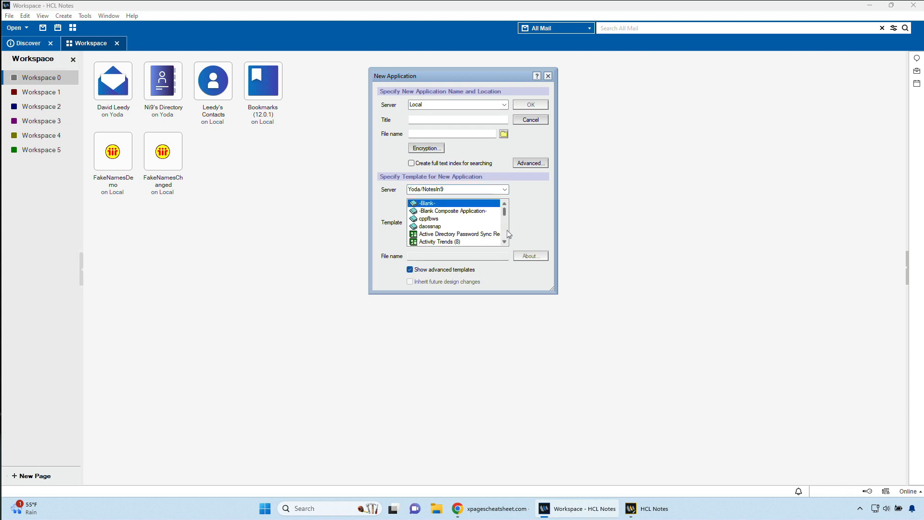
scroll(506, 230, "down", 5)
scroll(506, 230, "down", 2)
left_click(456, 242)
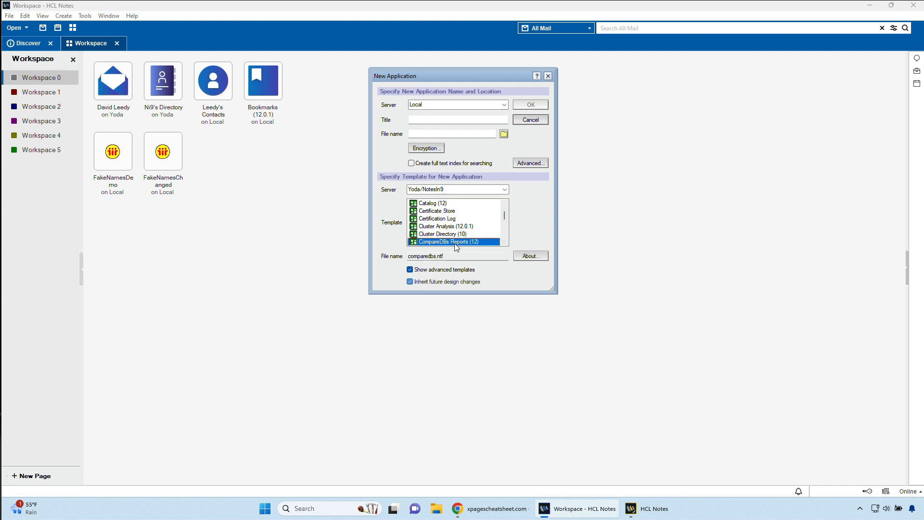
Step: Title the new application Compare DB, remove the space from its file name, and create it
left_click(431, 122)
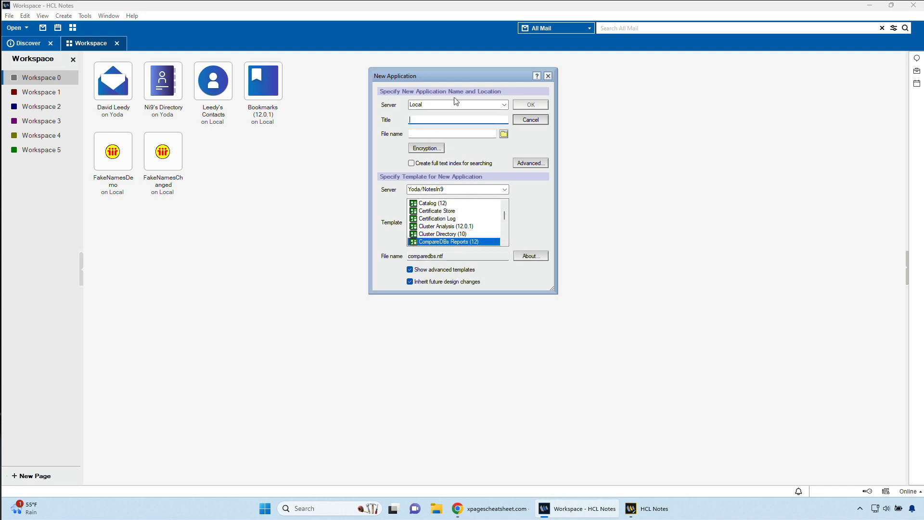
type("Compare DB")
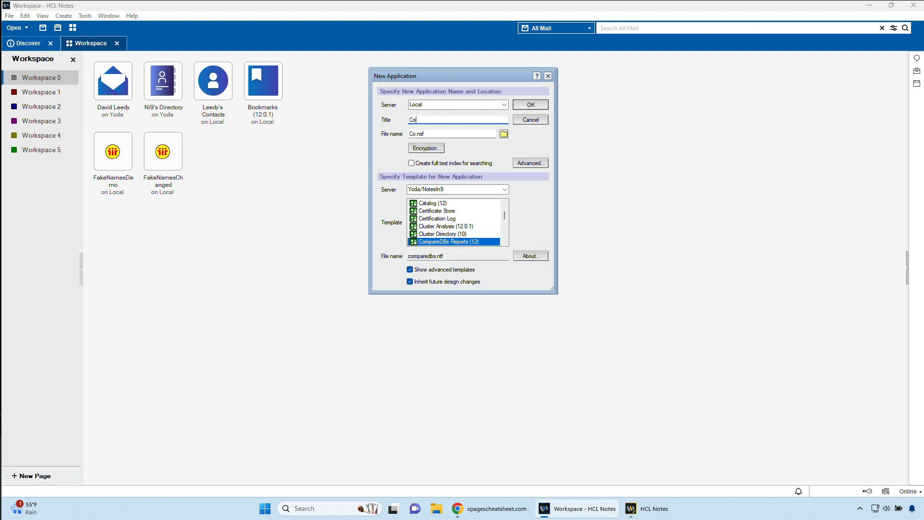
key("BackSpace")
left_click(431, 136)
key("BackSpace")
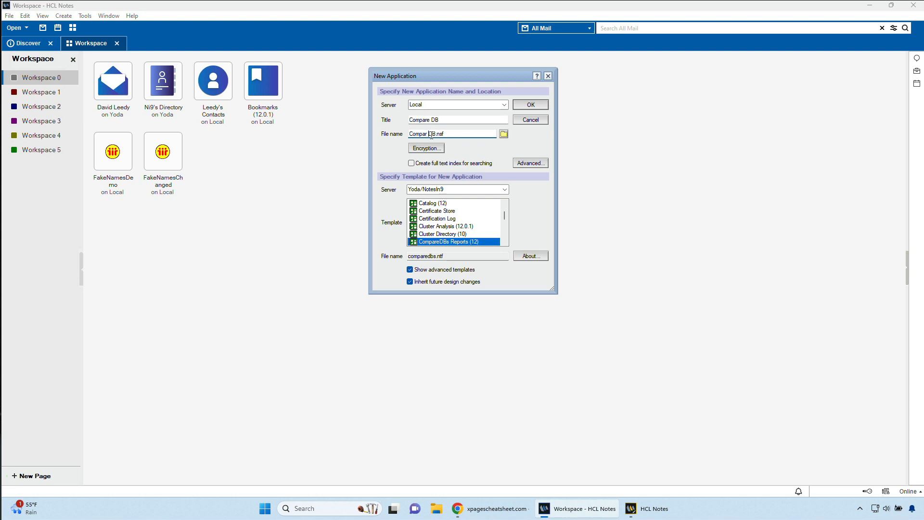
left_click(534, 105)
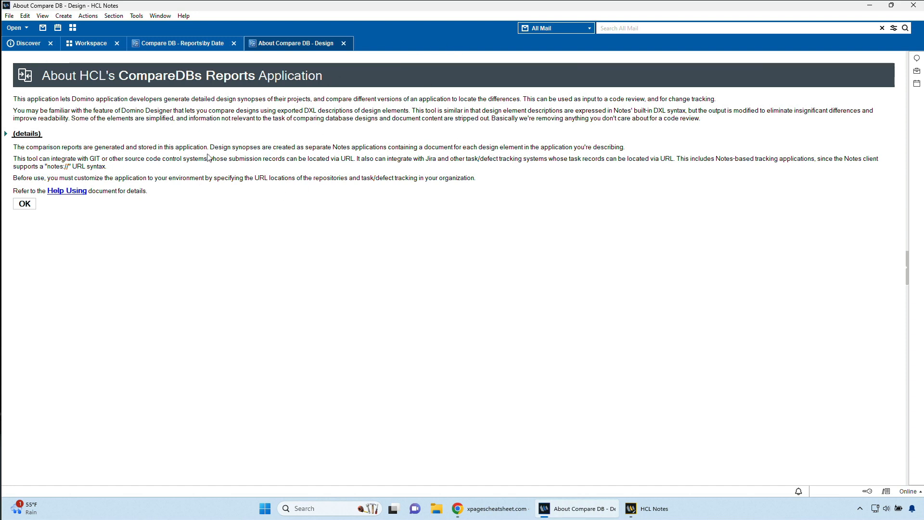
Step: Read the About details and the Help Using sections on first use, comparing databases, application setup and compare types, then close both documents
left_click(7, 134)
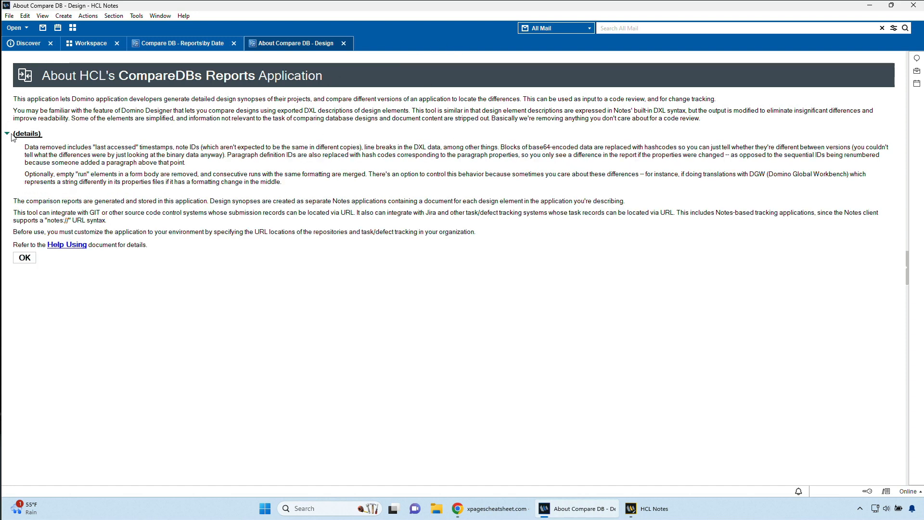
left_click(68, 245)
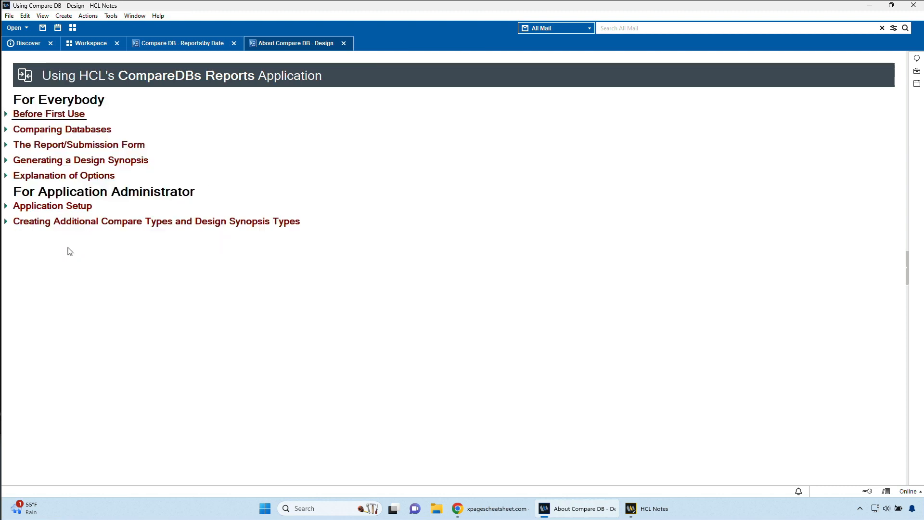
left_click(6, 130)
left_click(6, 114)
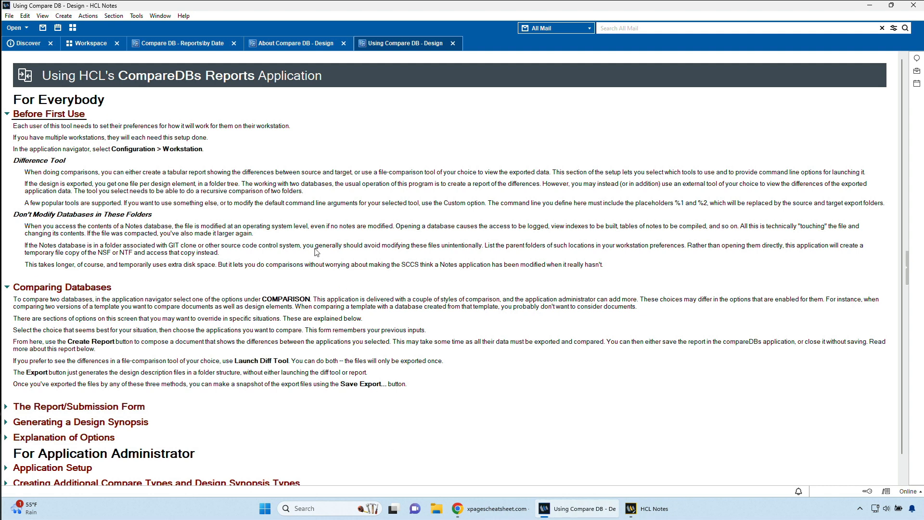
scroll(262, 324, "down", 1)
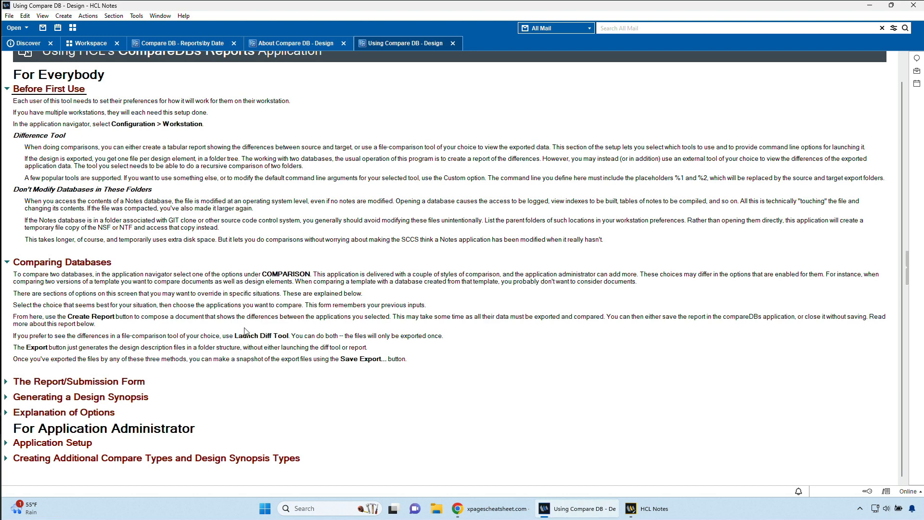
left_click(9, 458)
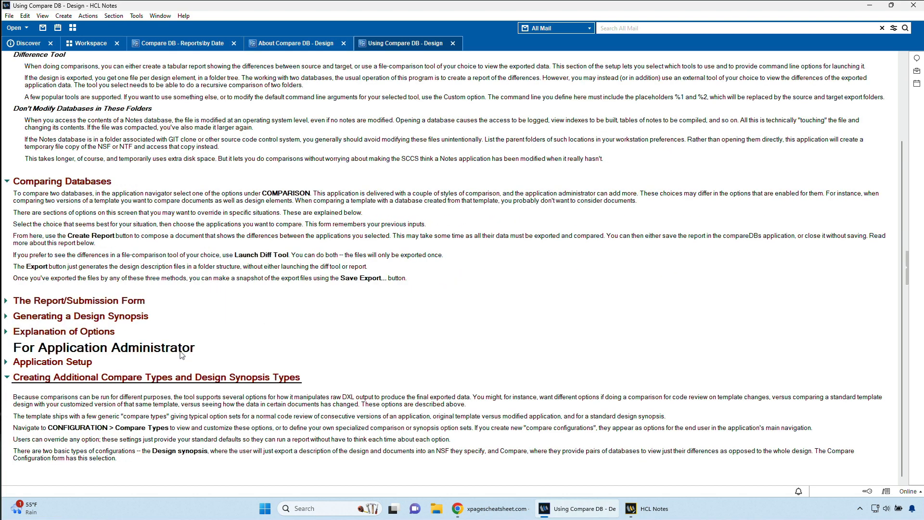
left_click(6, 362)
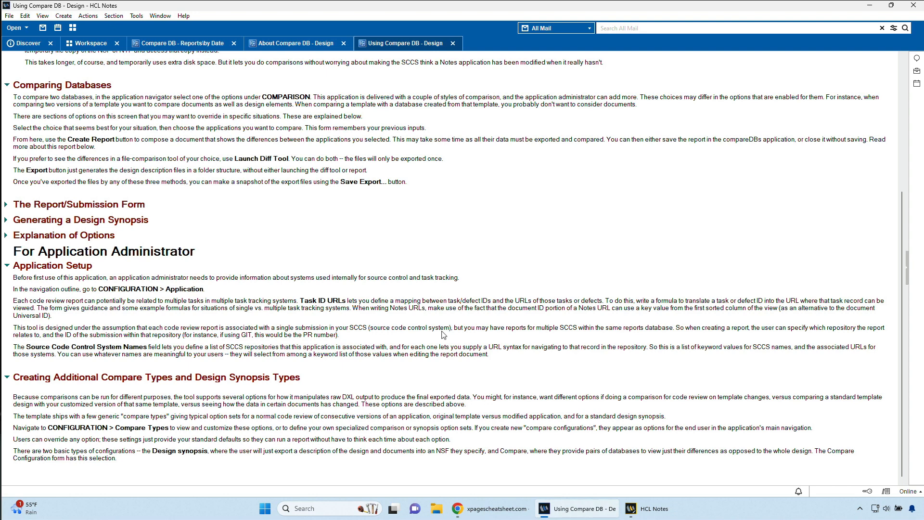
key("Escape")
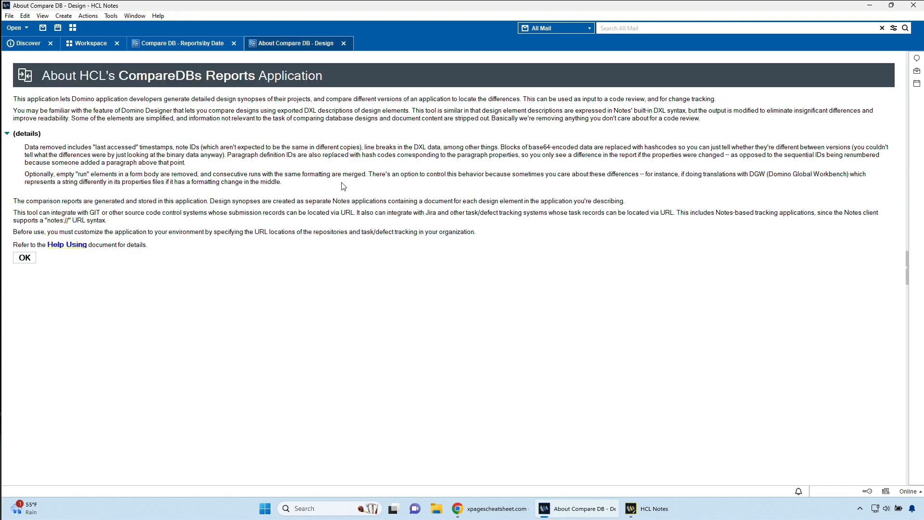
key("Escape")
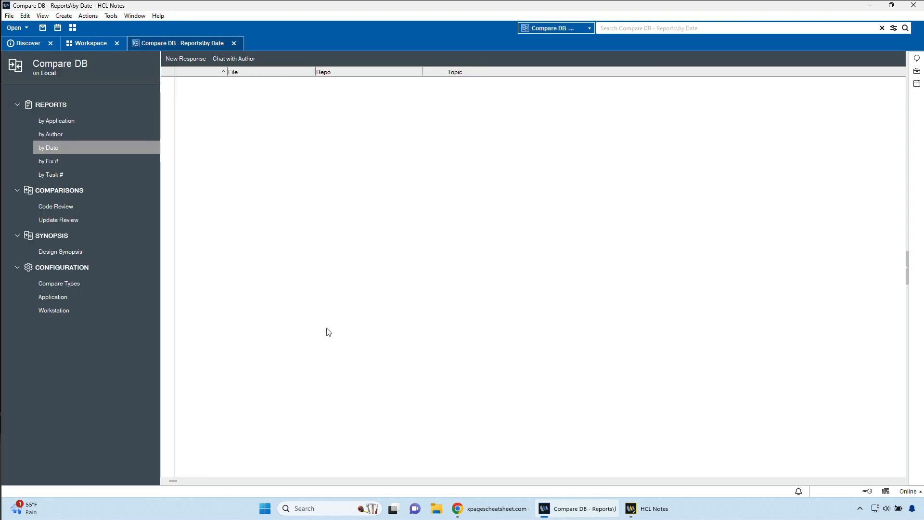
Step: Set the difference tool to WinMerge in the workstation configuration and save the profile
left_click(63, 313)
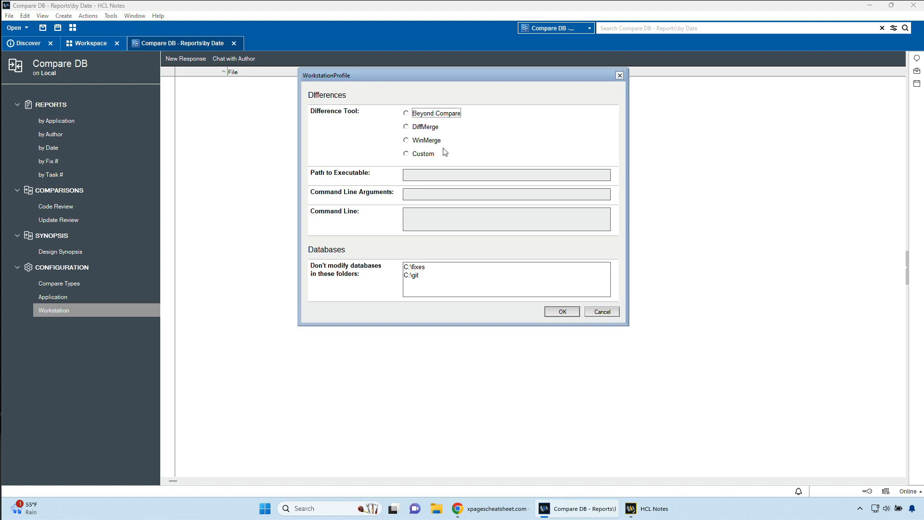
left_click(407, 141)
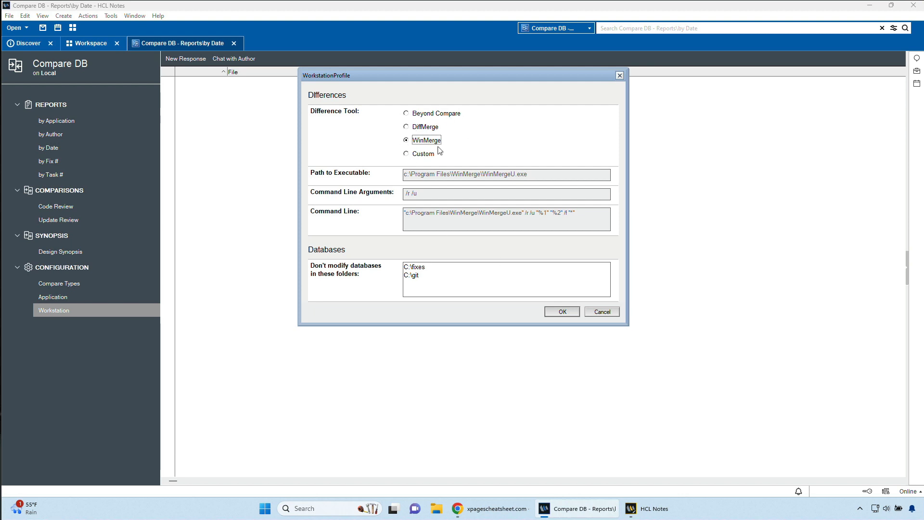
left_click(558, 313)
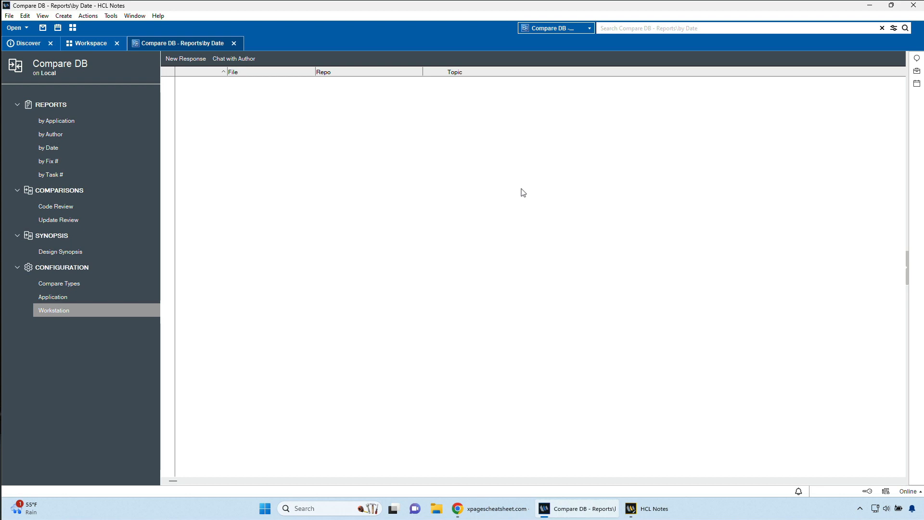
Step: Start a Code Review comparison and choose the local FakeNamesDemo application as the source database
left_click(56, 206)
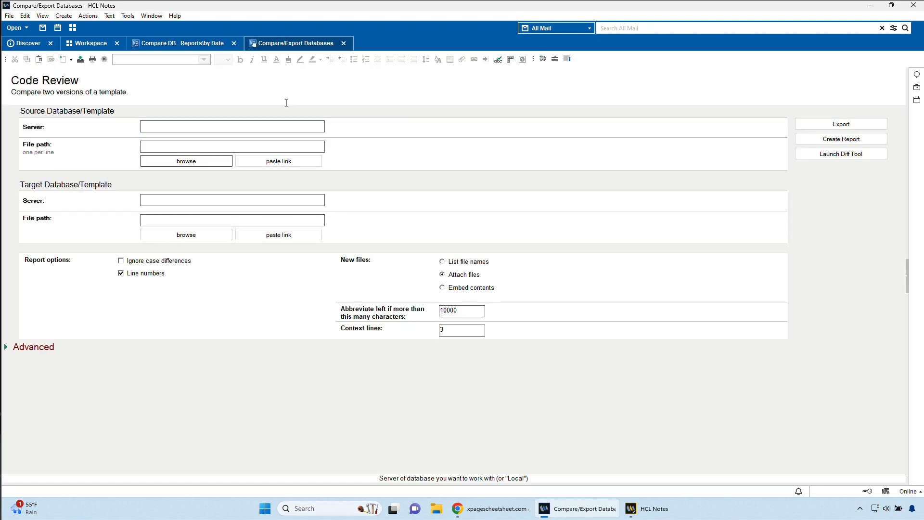
left_click(167, 163)
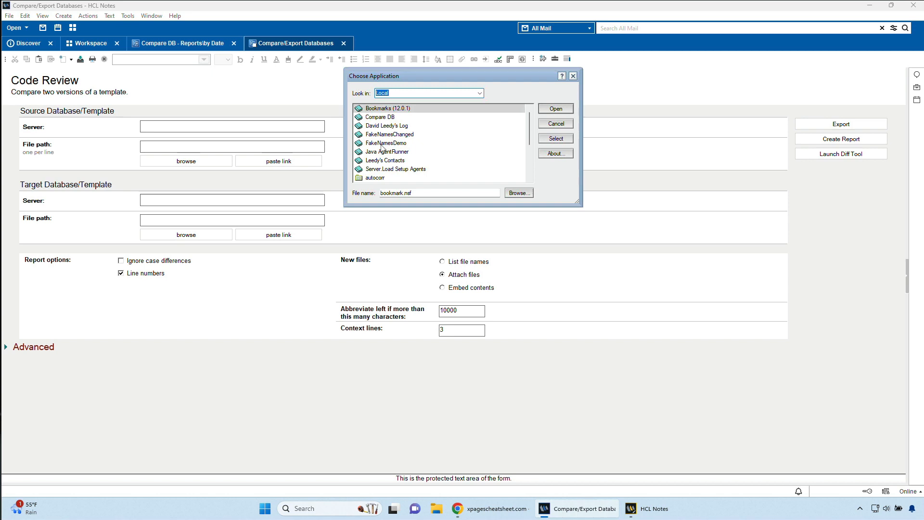
left_click(383, 143)
left_click(555, 110)
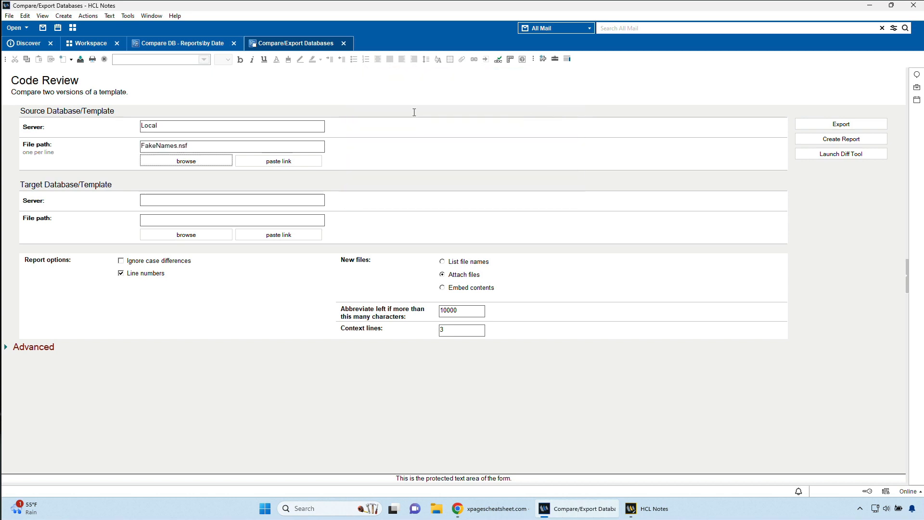
Step: Choose the local FakeNamesChanged application as the target database of the Code Review
left_click(191, 241)
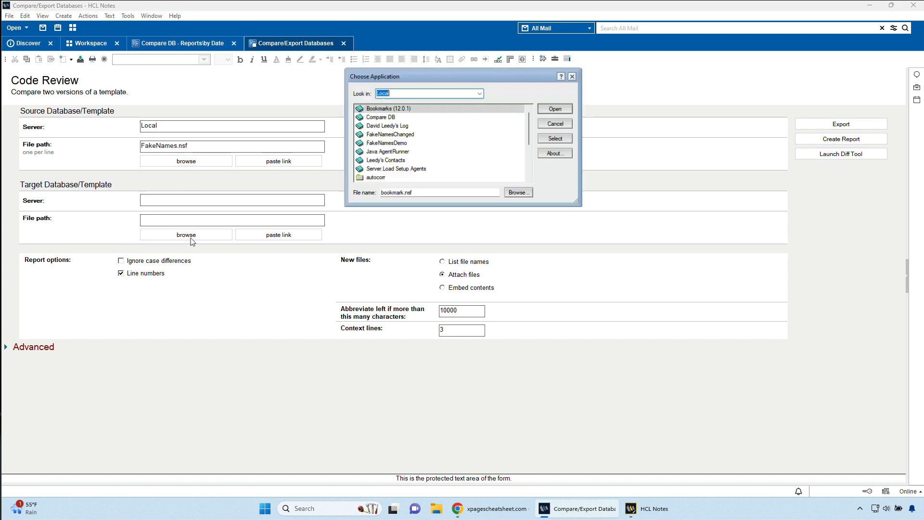
left_click(385, 136)
left_click(555, 109)
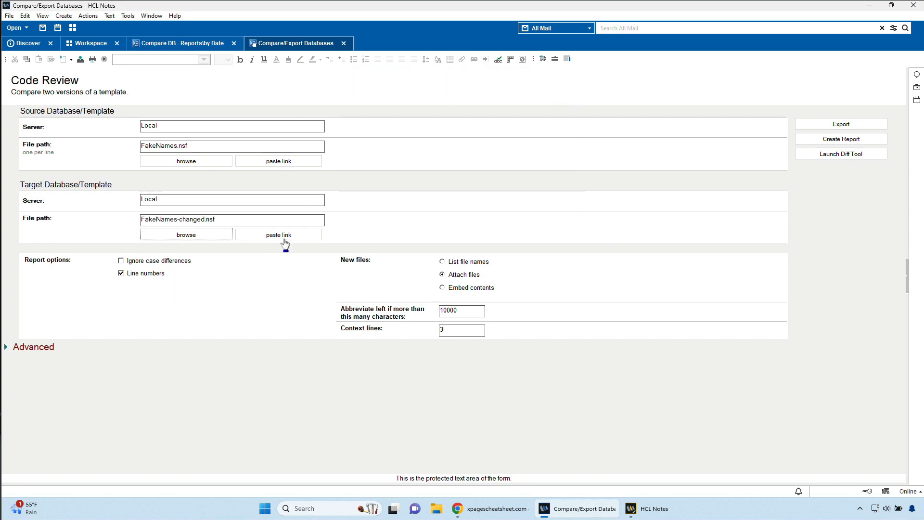
Step: Turn off Compare documents in the advanced export options and create the comparison report
left_click(6, 348)
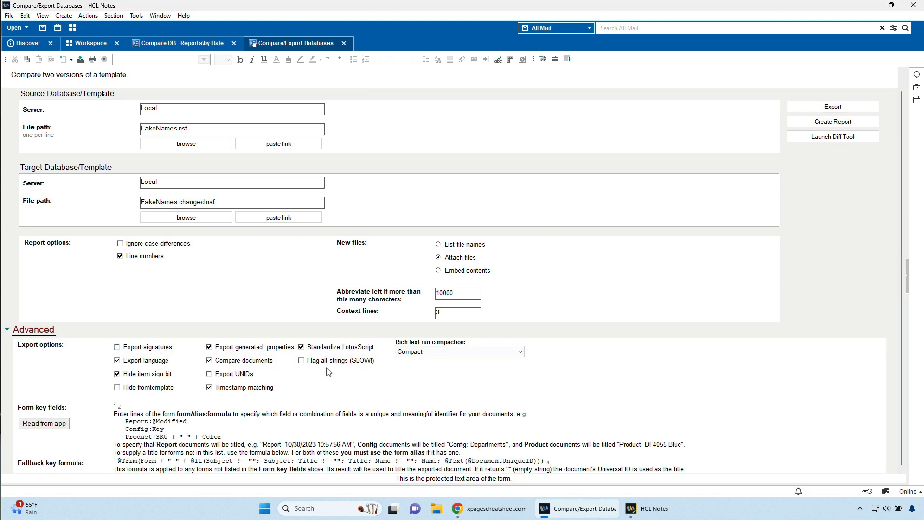
left_click(210, 361)
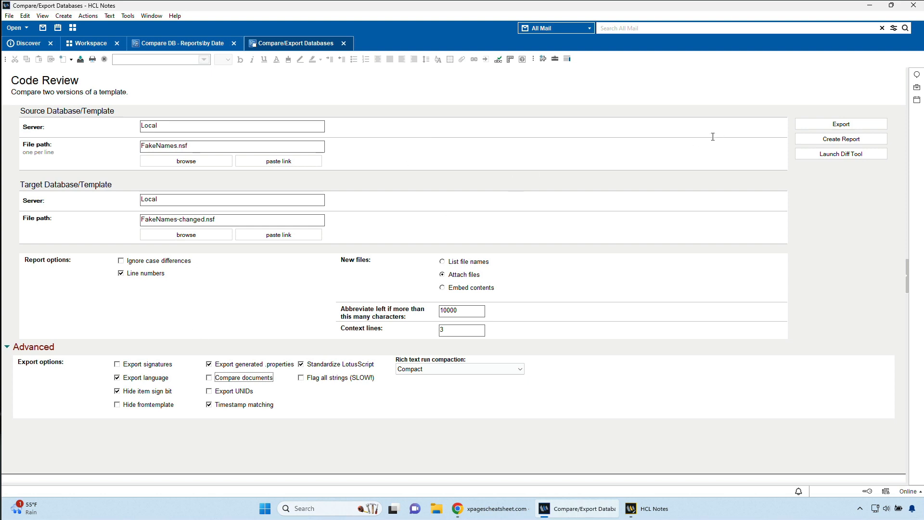
left_click(828, 139)
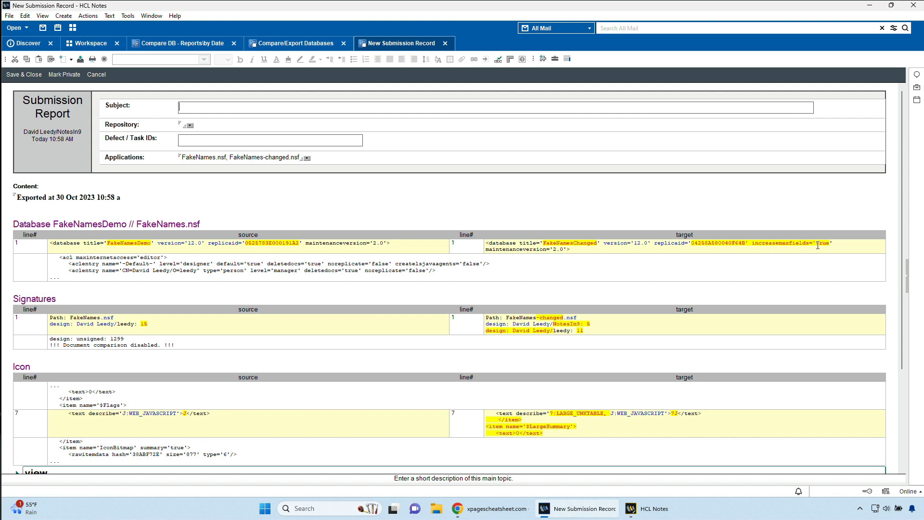
Step: Examine the report's design differences, expanding the xpage and view sections, and close it without saving
scroll(786, 244, "down", 5)
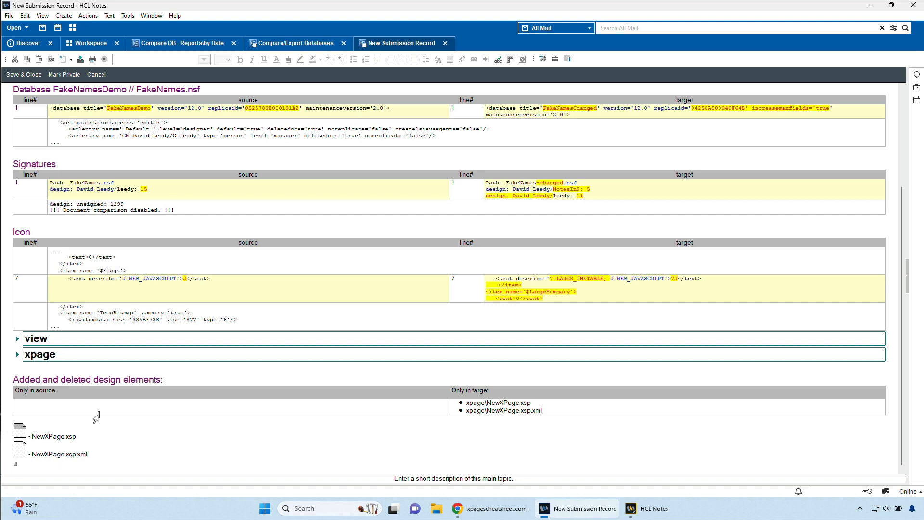
left_click(18, 354)
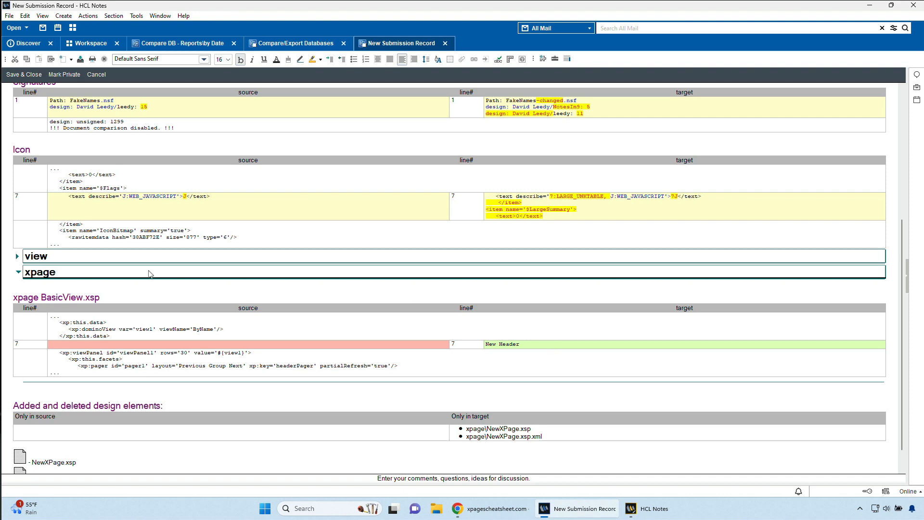
left_click(19, 256)
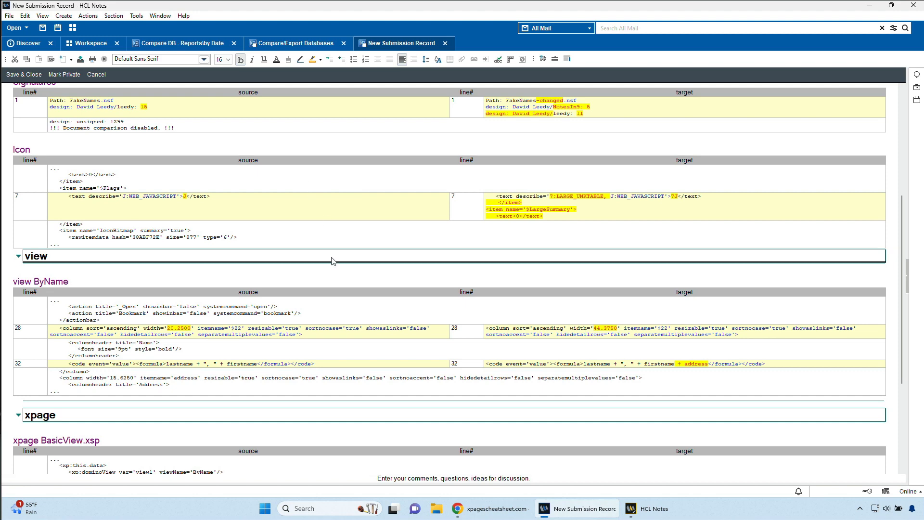
scroll(331, 251, "down", 5)
scroll(332, 257, "up", 12)
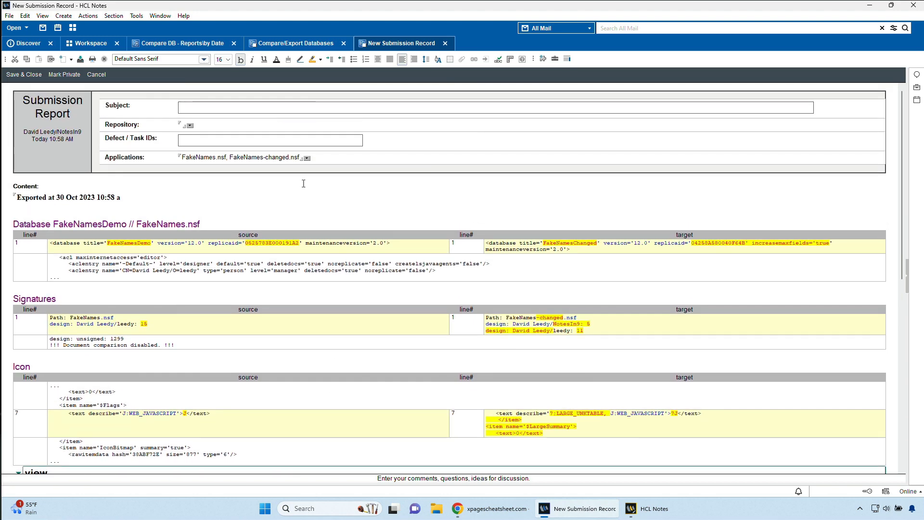
key("Escape")
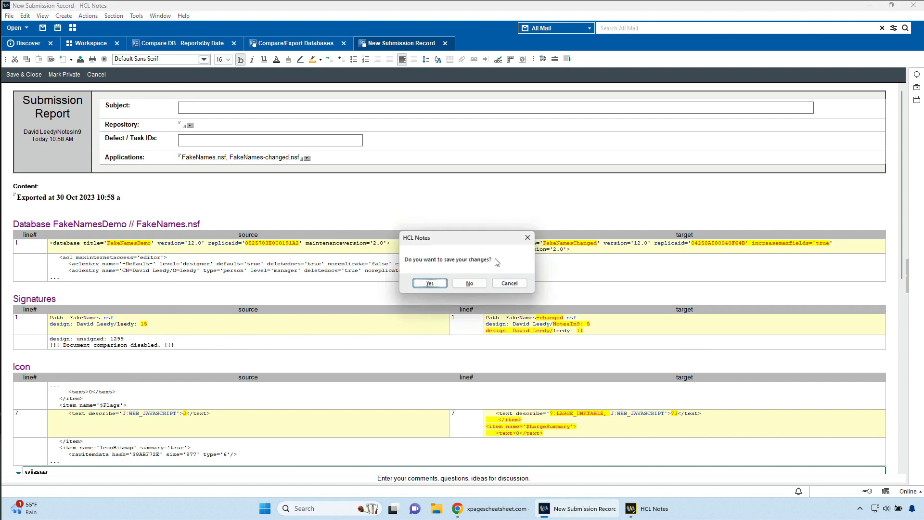
left_click(469, 283)
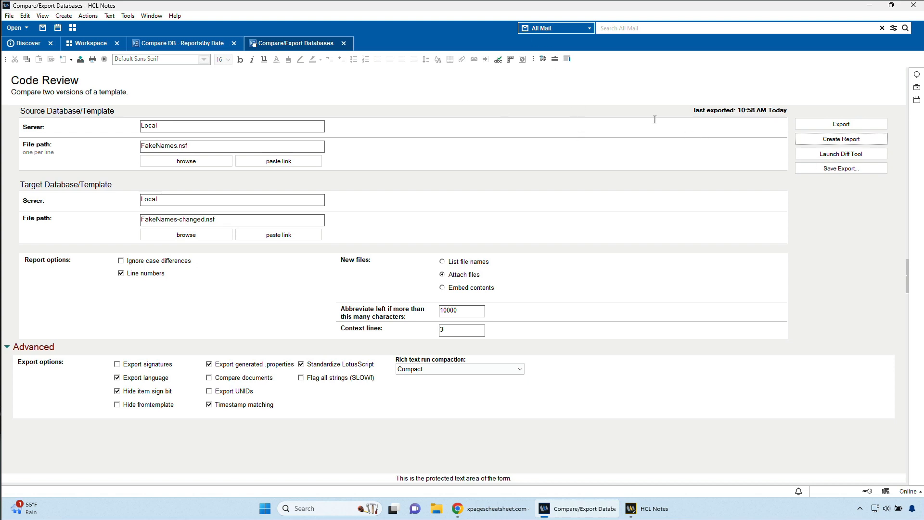
Step: Launch WinMerge on the export, expand the xpage and view folders, and close WinMerge and the Code Review form
left_click(810, 155)
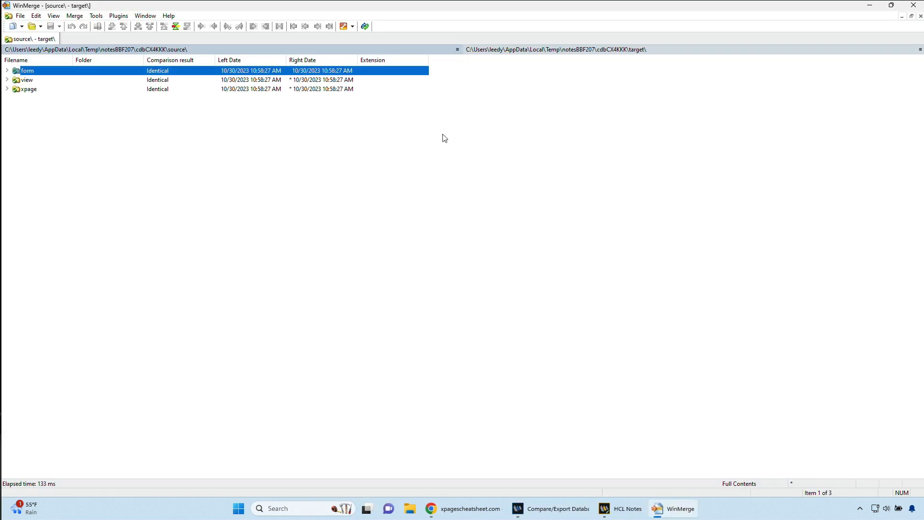
left_click(7, 90)
left_click(8, 80)
key("ctrl+w")
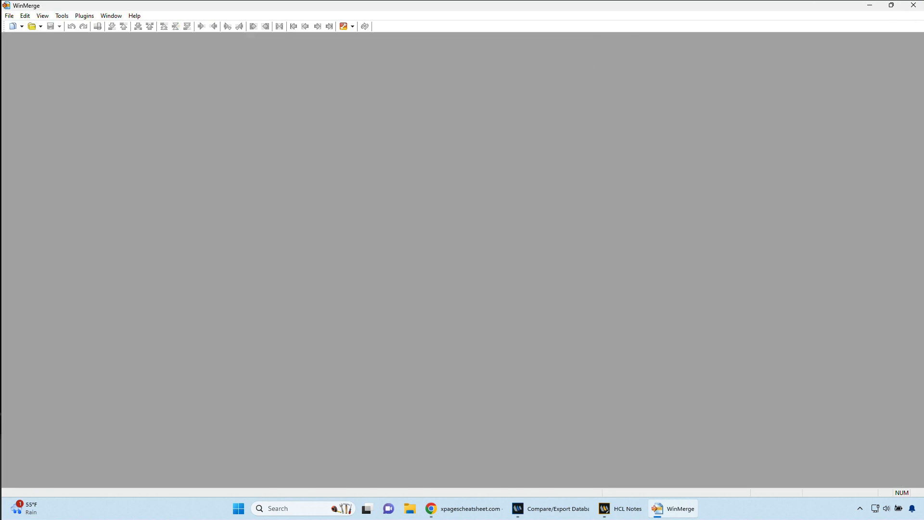
left_click(915, 4)
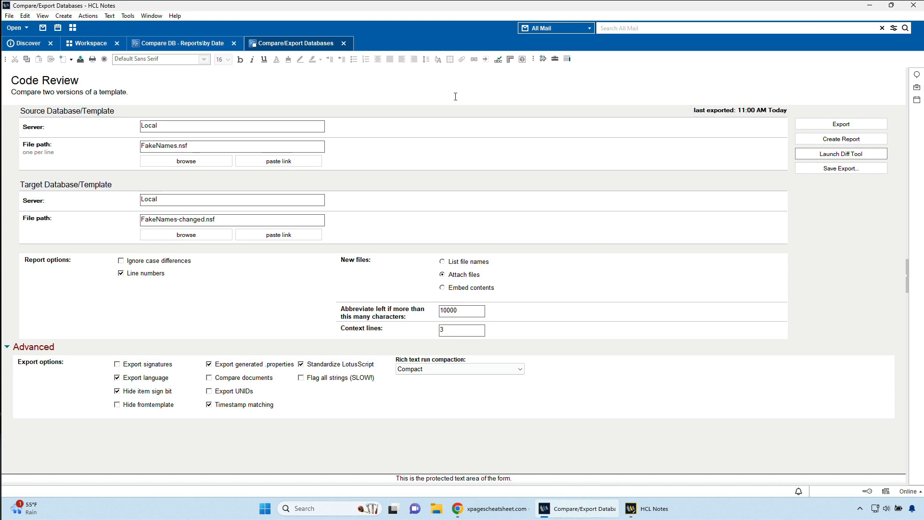
left_click(448, 127)
key("Escape")
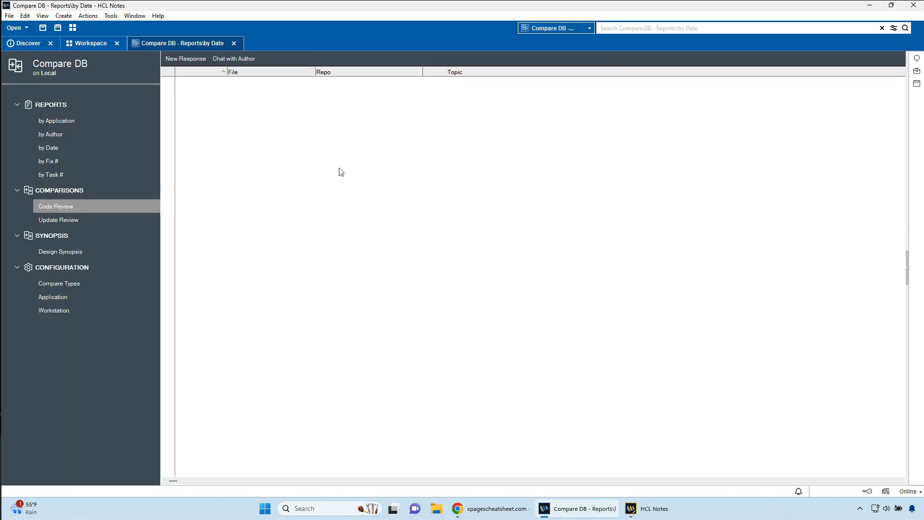